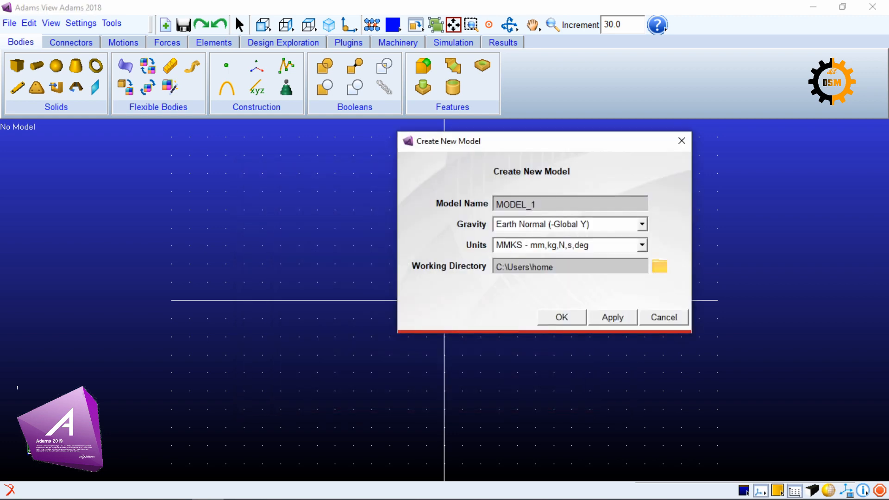
Create MODEL_1 with MMKS units and Earth Normal gravity, and add a horizontal link 40 cm long, 4 cm wide and 2 cm deep above the origin
click(562, 318)
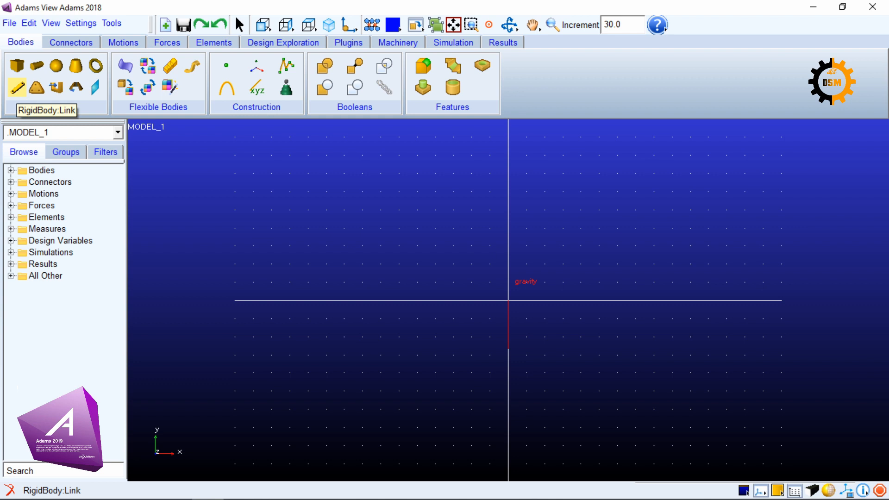
click(17, 87)
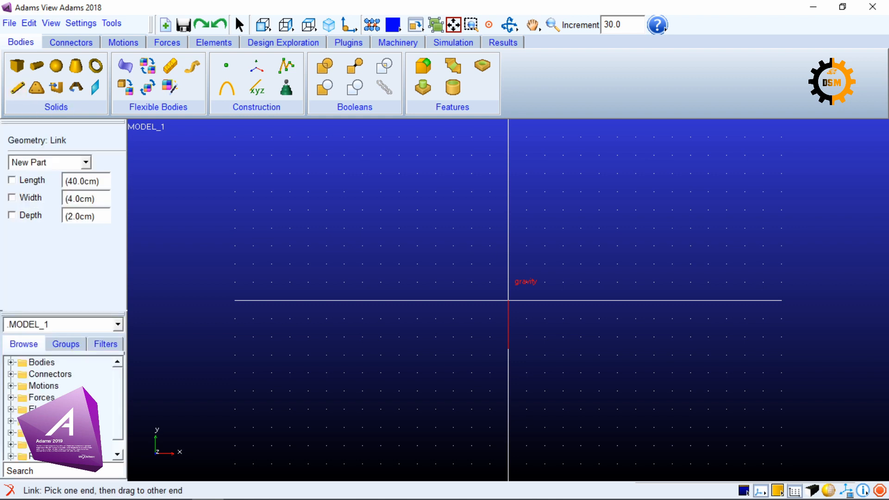
click(12, 180)
click(12, 197)
click(12, 215)
click(399, 265)
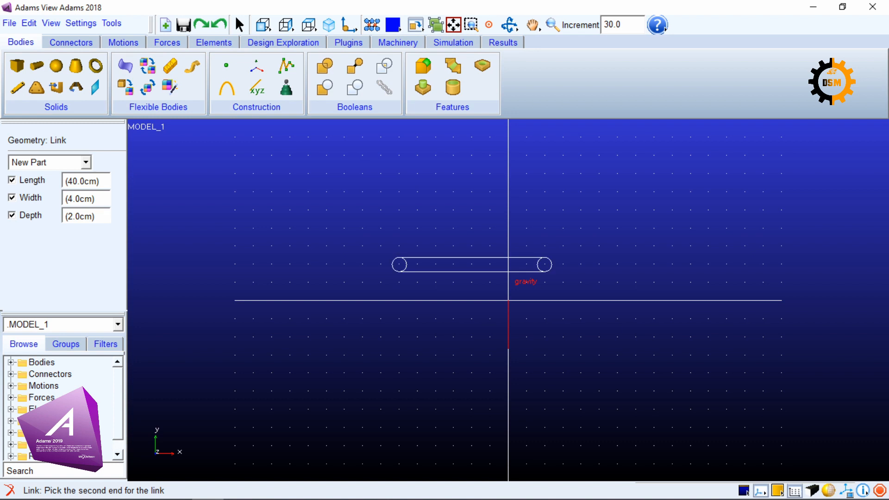
click(544, 265)
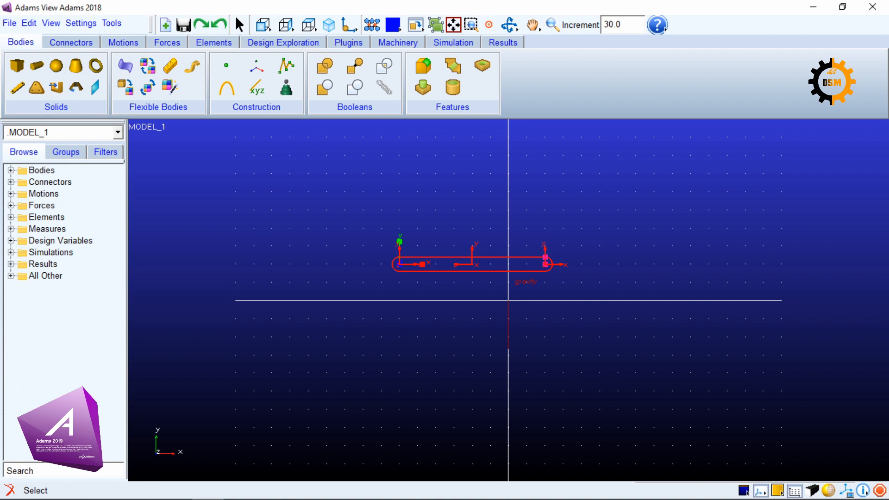
Add a second 40 x 4 x 2 cm link starting at the horizontal link's right-end marker and inclined upward to the right
click(17, 86)
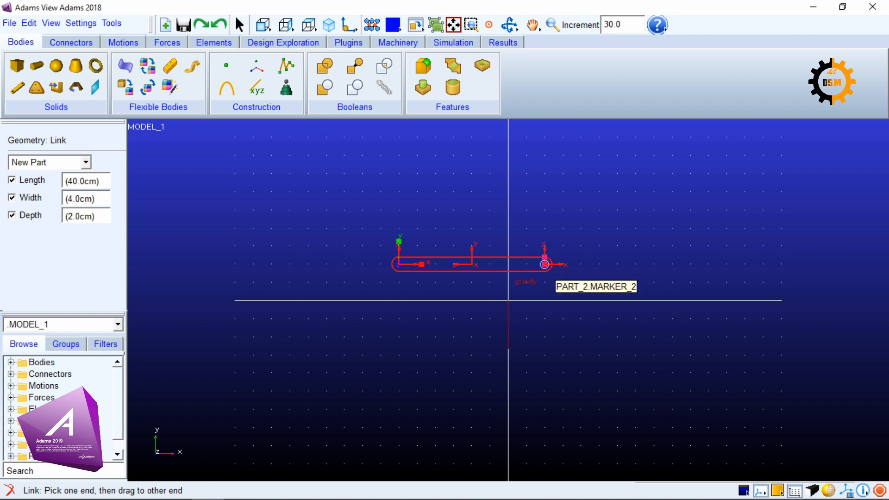
drag(545, 265, 690, 264)
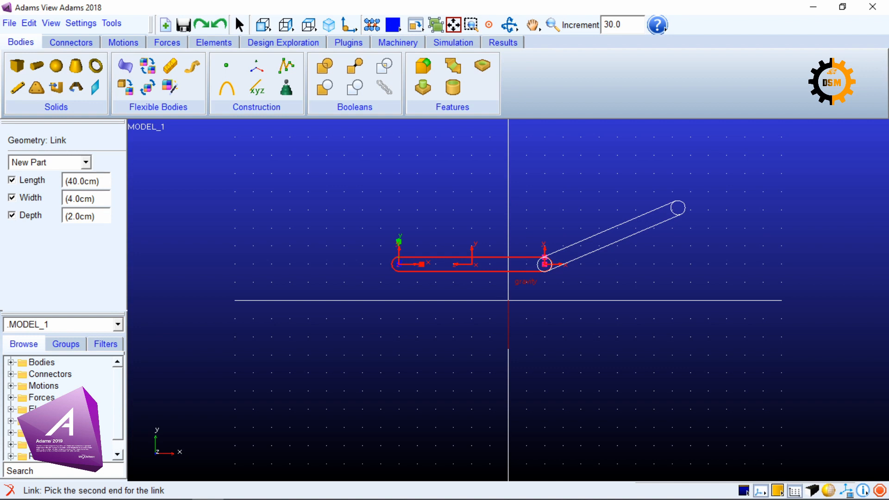
click(679, 208)
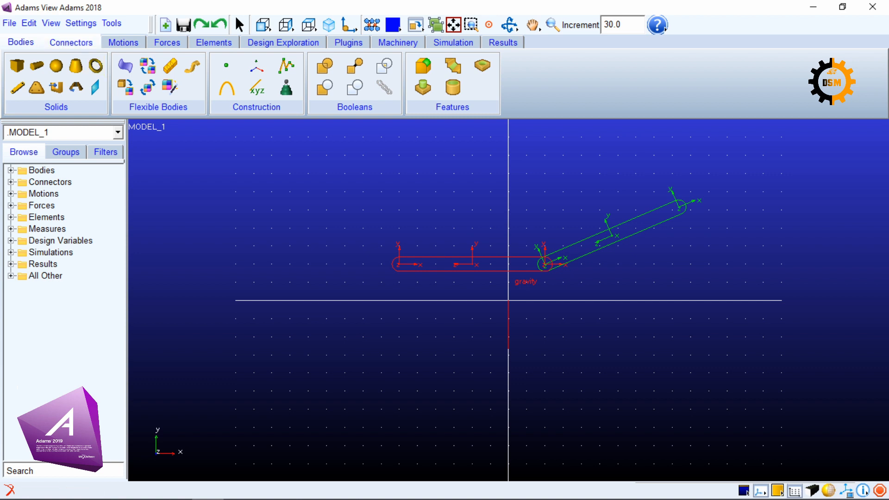
Create a revolute joint between the horizontal and inclined links at their shared end, using 2 Bodies - 1 Location and Normal To Grid
click(71, 42)
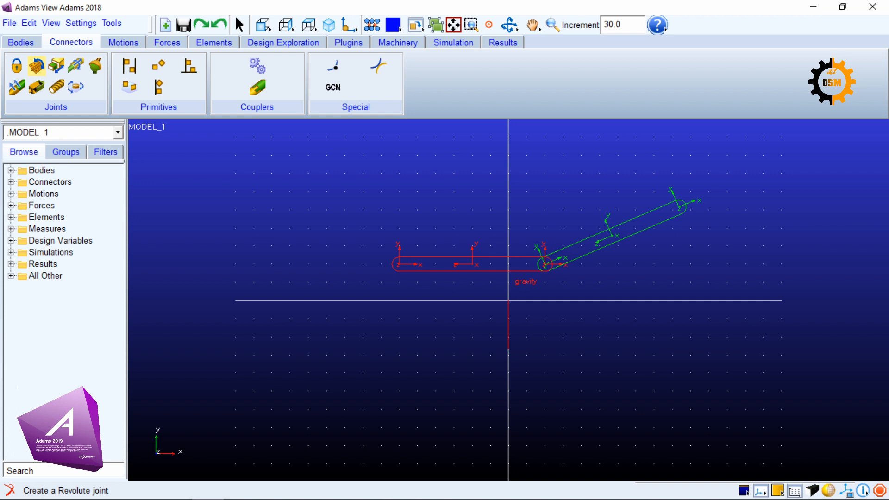
click(36, 66)
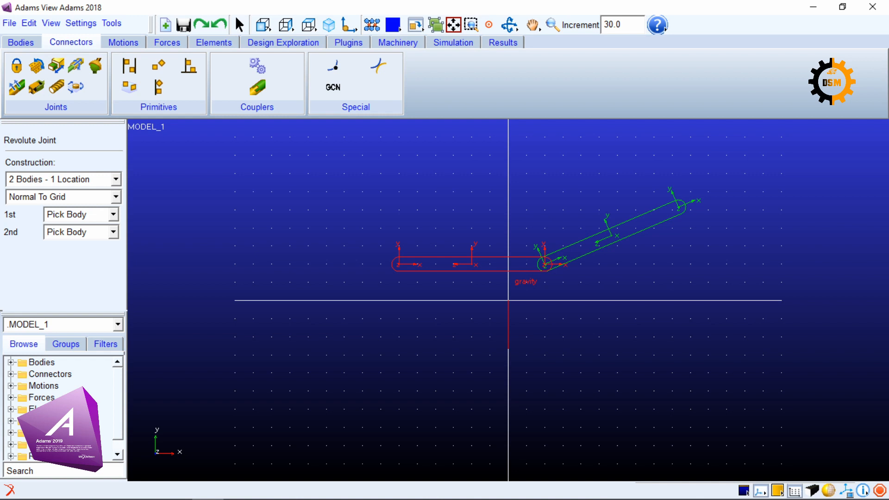
click(116, 180)
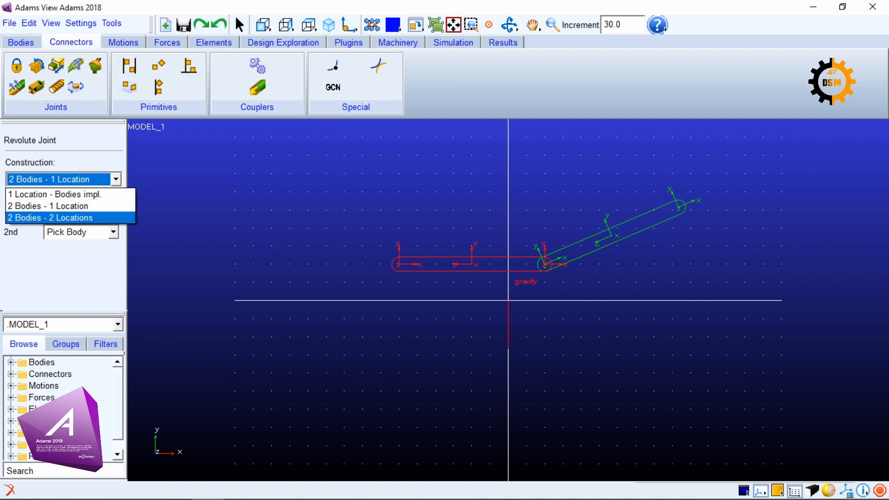
click(69, 217)
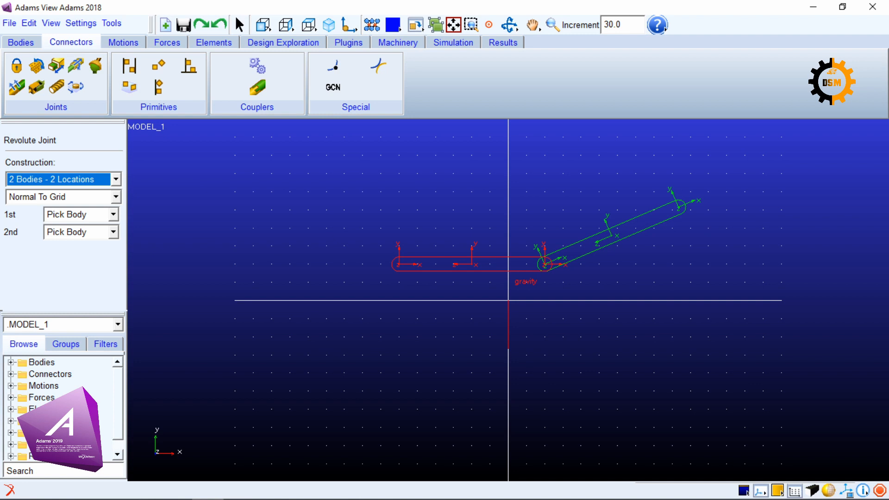
click(116, 180)
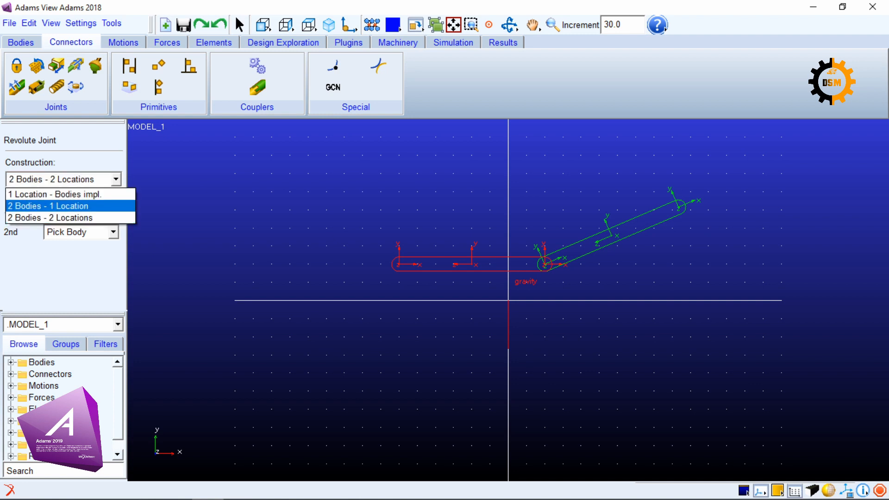
click(53, 194)
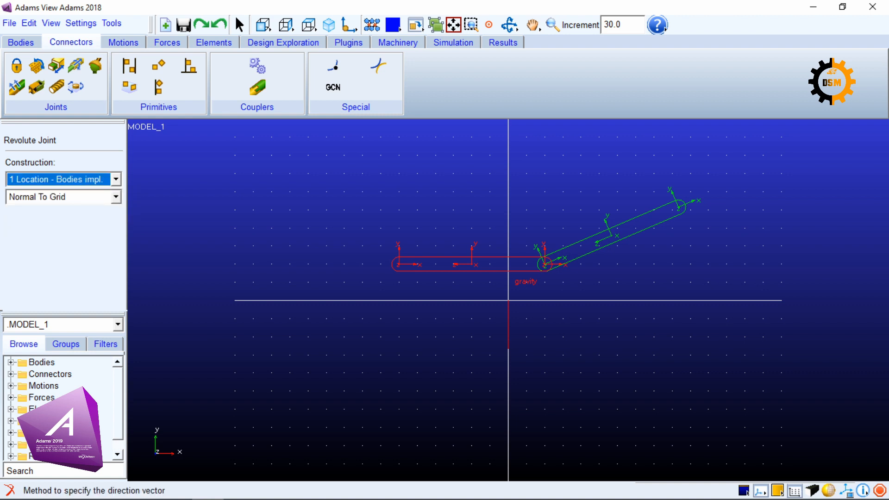
click(116, 179)
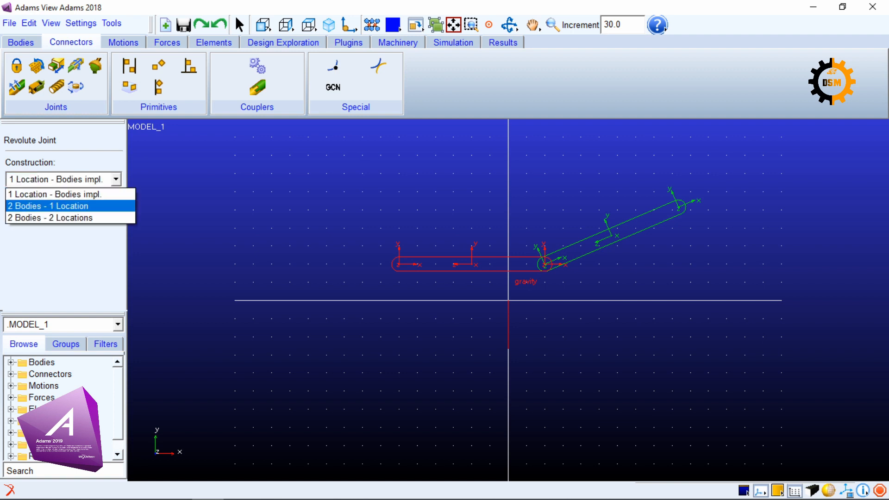
click(70, 207)
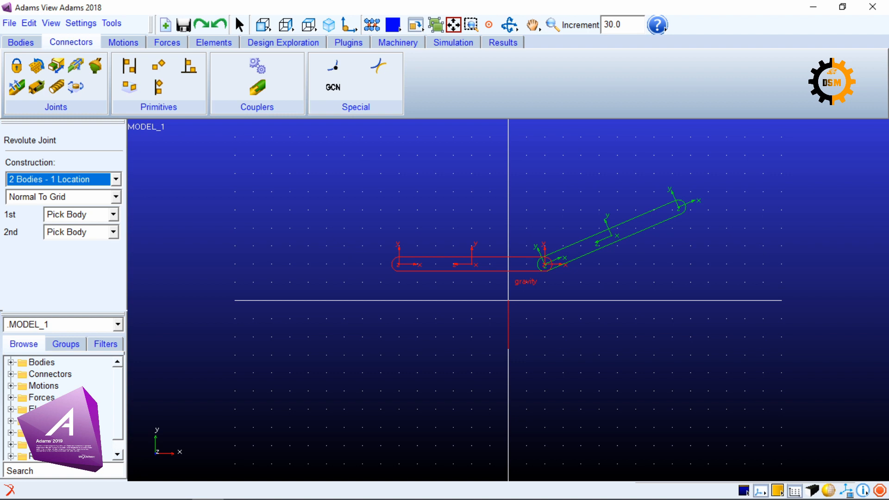
click(115, 197)
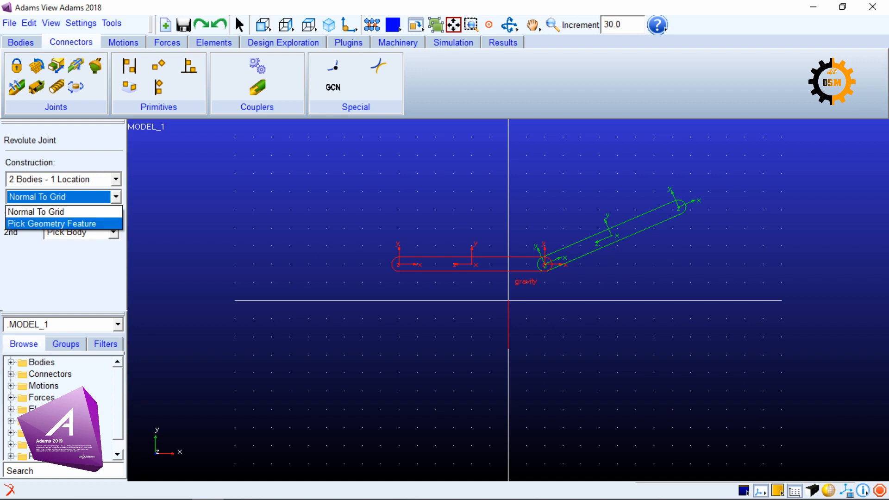
click(36, 212)
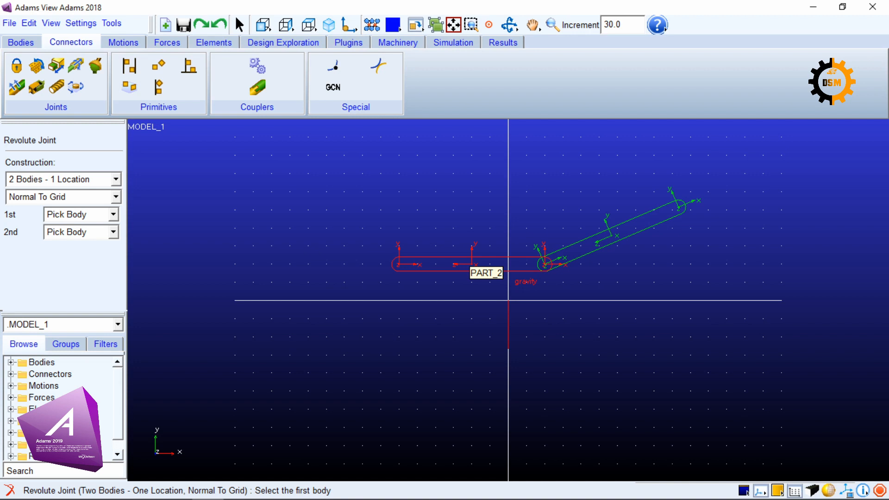
click(470, 266)
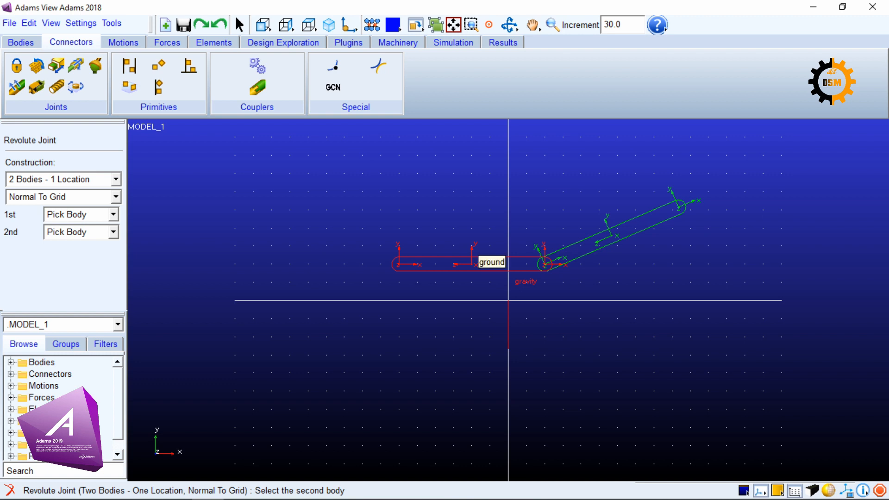
click(611, 237)
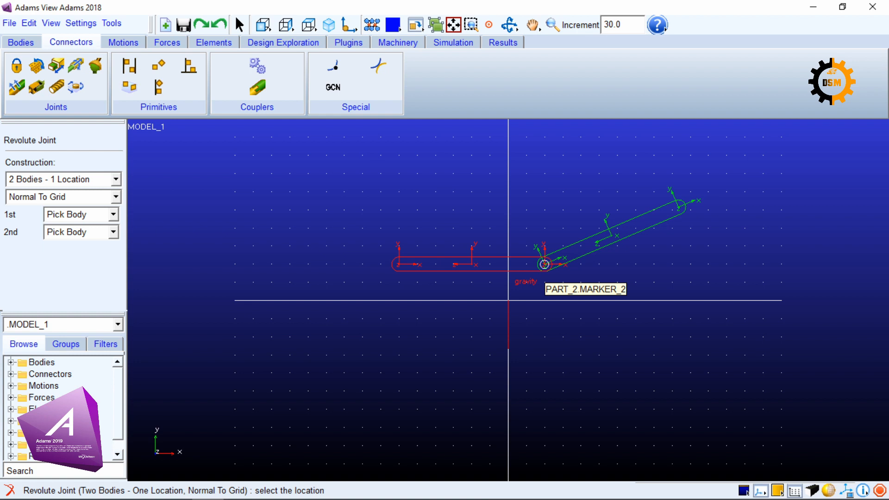
click(545, 265)
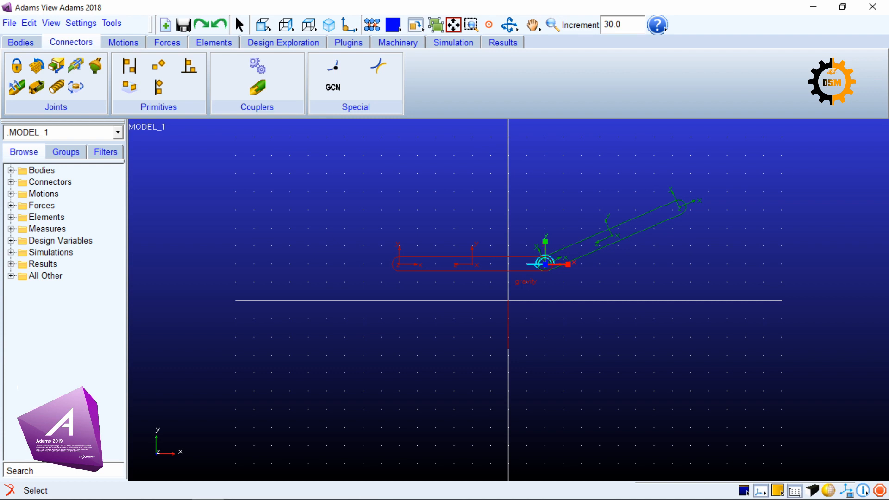
Deselect the joint and switch the two links from wireframe to shaded display
key(Escape)
click(829, 491)
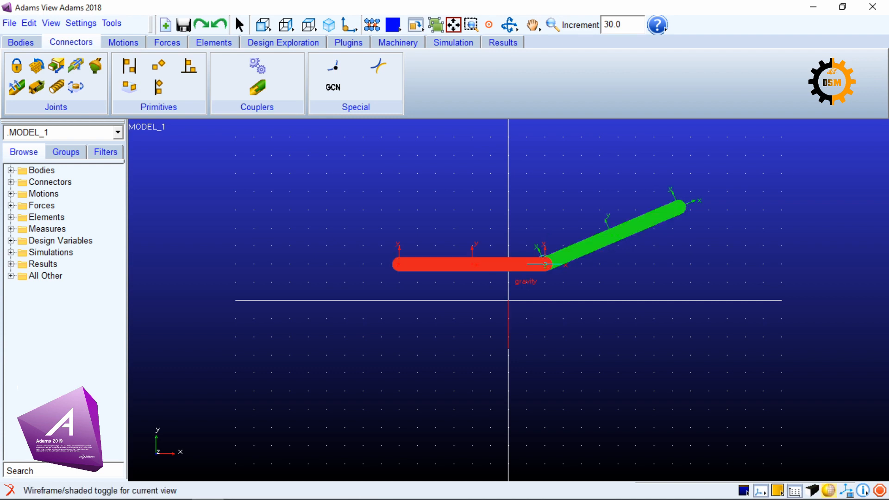
key(z)
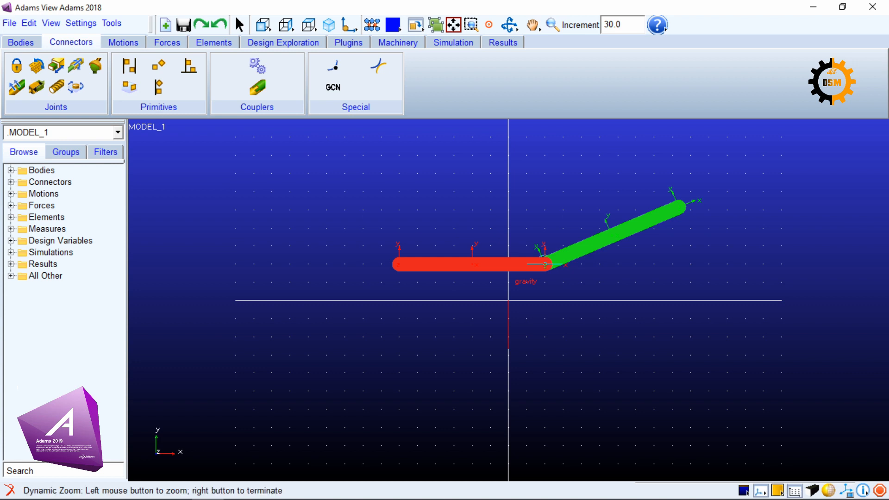
drag(547, 264, 546, 227)
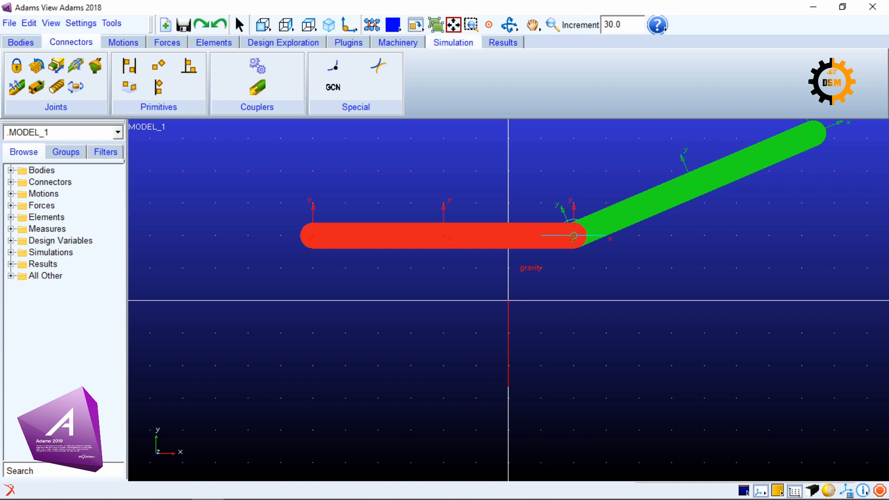
Run an interactive drag simulation on the inclined link to check how the jointed links move
click(453, 42)
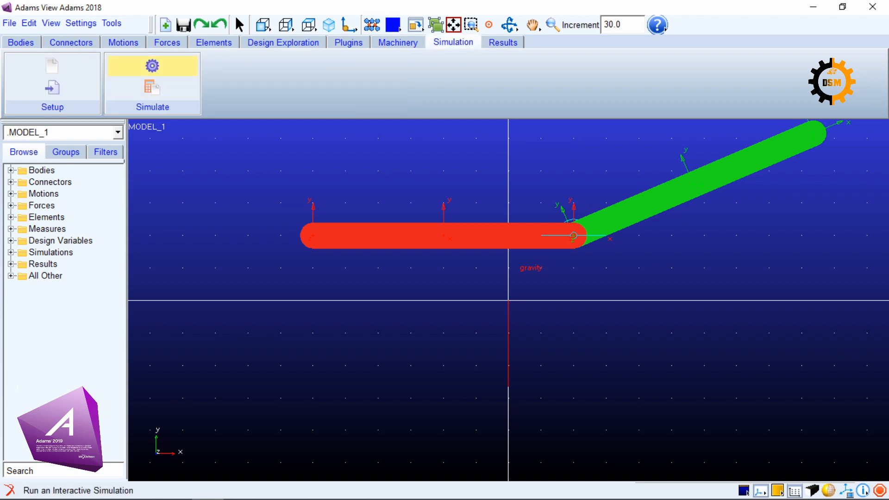
click(152, 66)
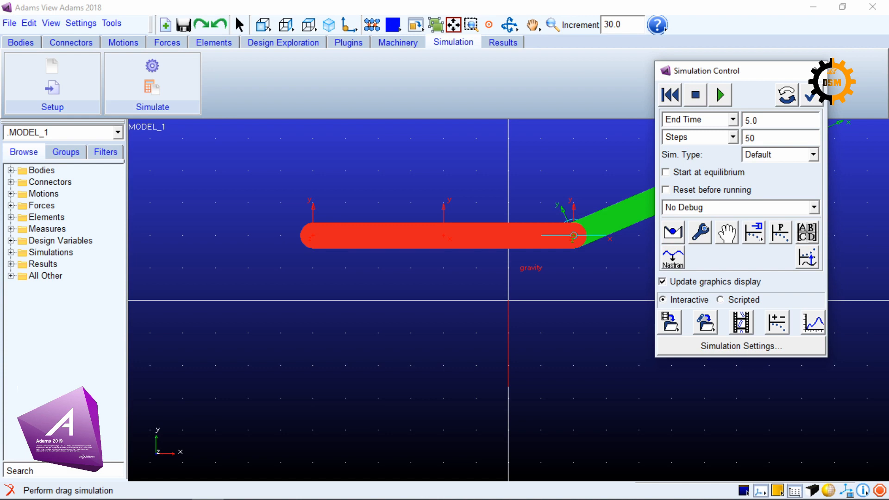
click(807, 258)
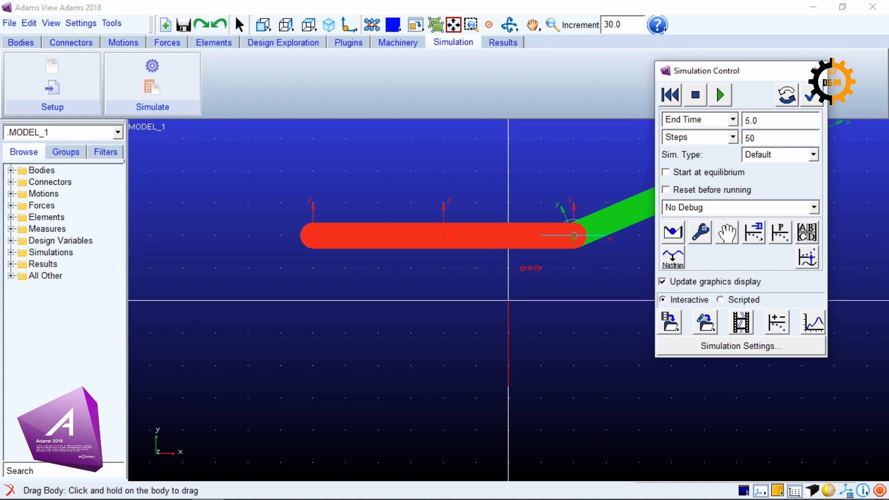
drag(731, 74, 300, 196)
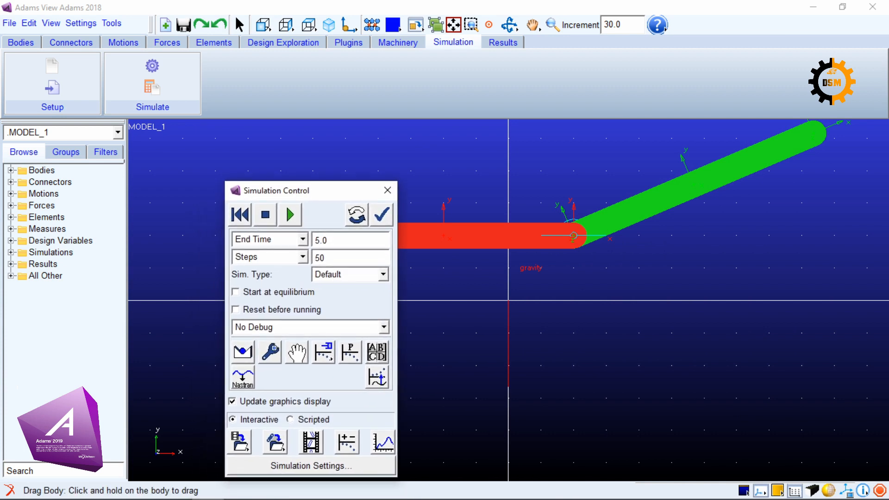
drag(729, 169, 716, 179)
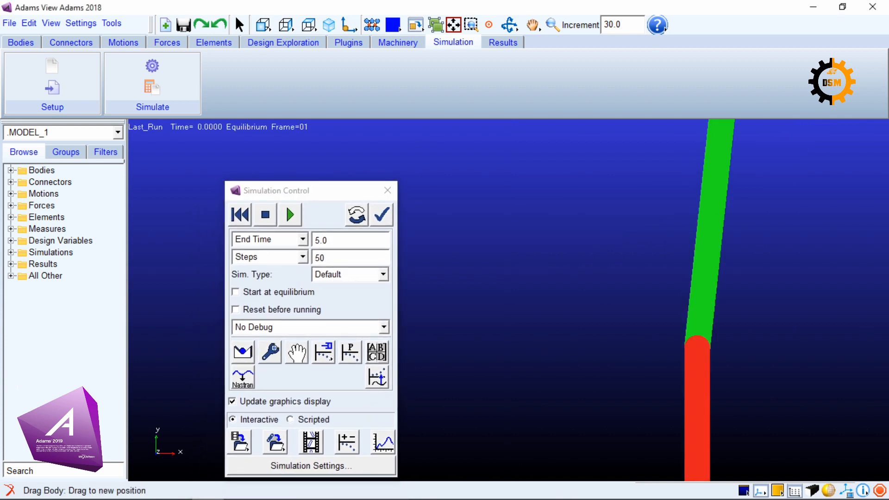
click(382, 215)
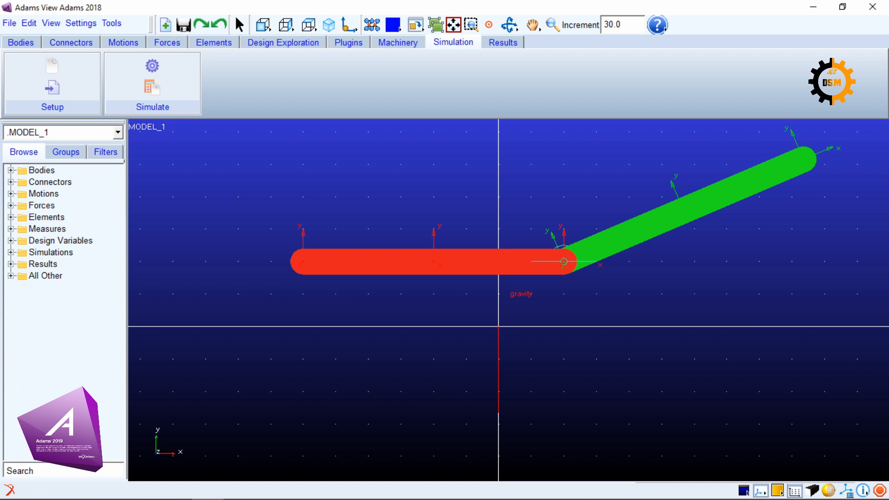
Delete the gravity force from the model
click(11, 206)
right_click(51, 218)
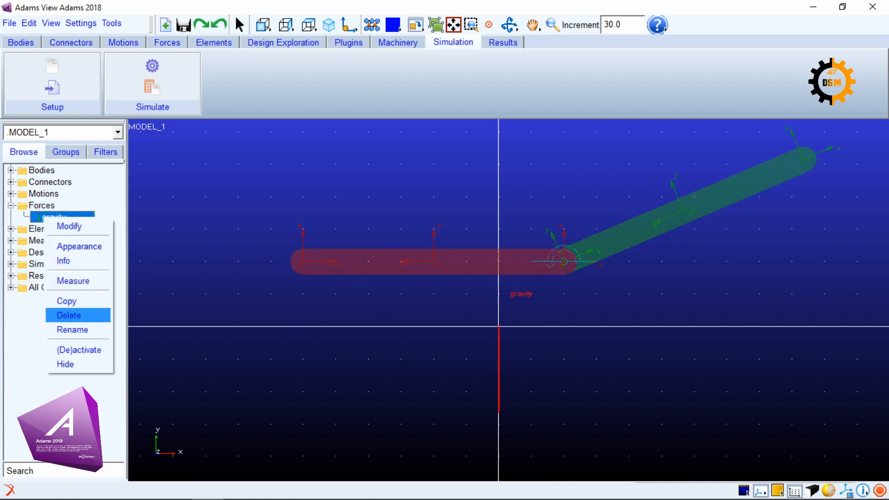
click(68, 316)
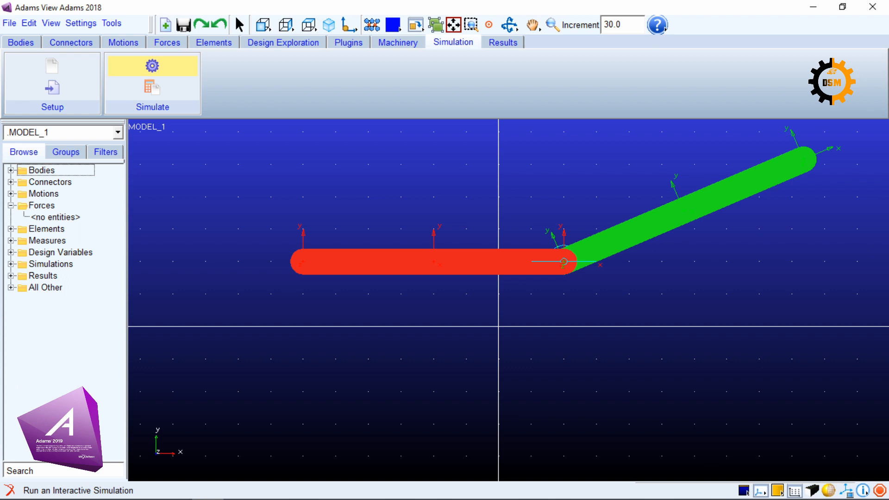
Verify the model from the simulation controls and examine its degrees of freedom, moving parts, joints and redundant constraints
click(152, 66)
drag(320, 183, 321, 84)
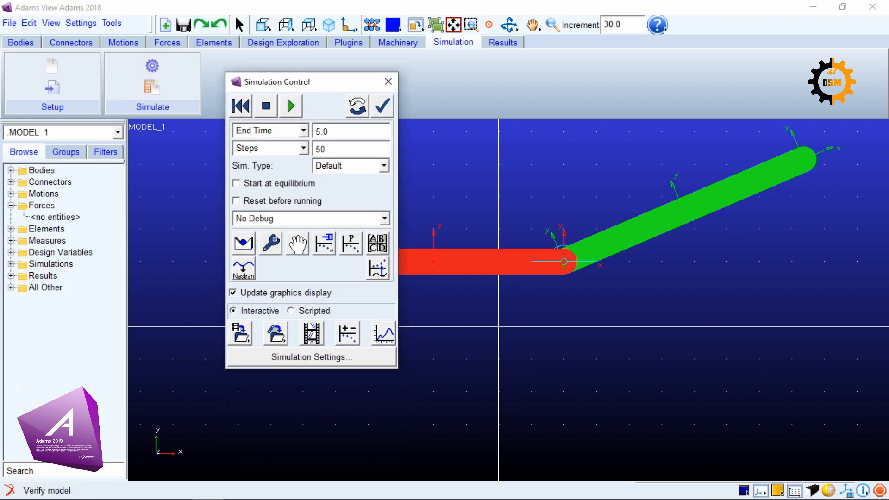
click(382, 106)
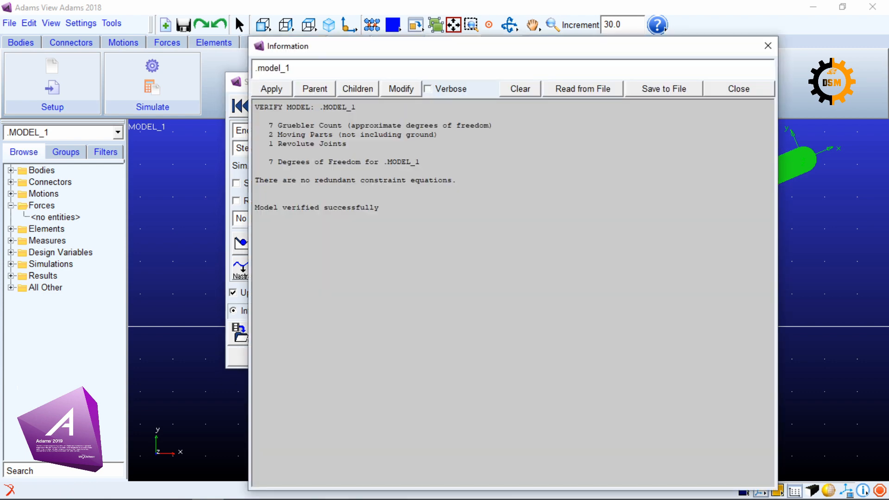
drag(255, 107, 381, 209)
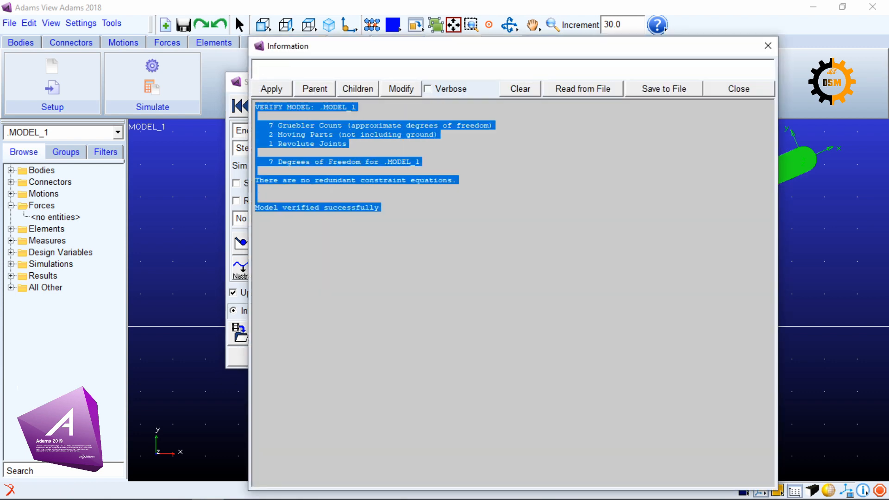
click(381, 210)
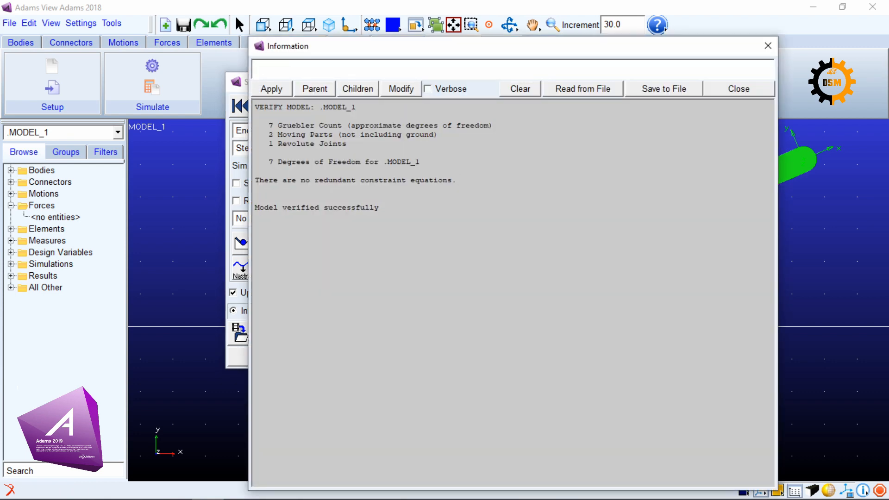
Move the verification report aside and highlight its line about revolute joints
drag(468, 47, 385, 13)
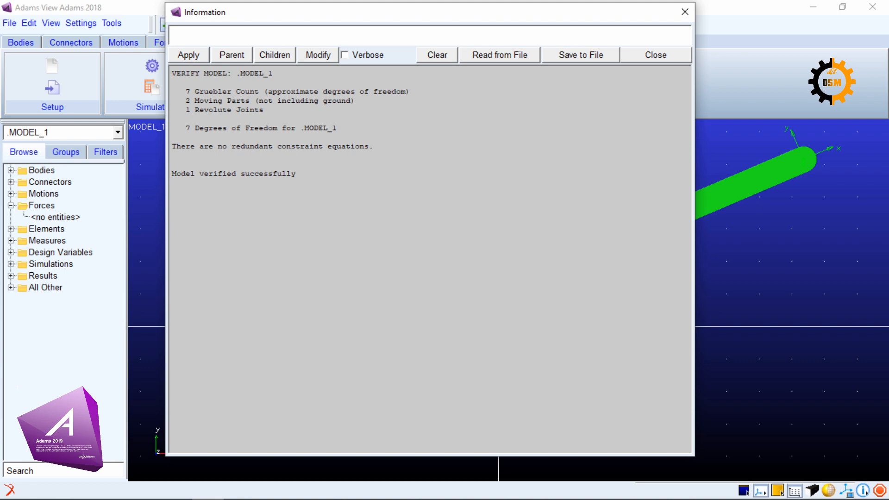
drag(186, 110, 264, 110)
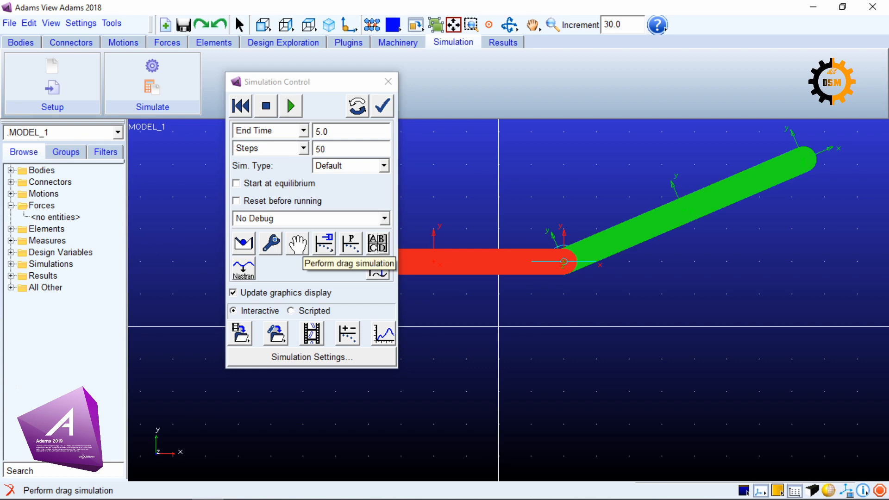
Run an interactive drag simulation on the green inclined link, pulling it downward from its centre of mass, and close the simulation controls
click(298, 243)
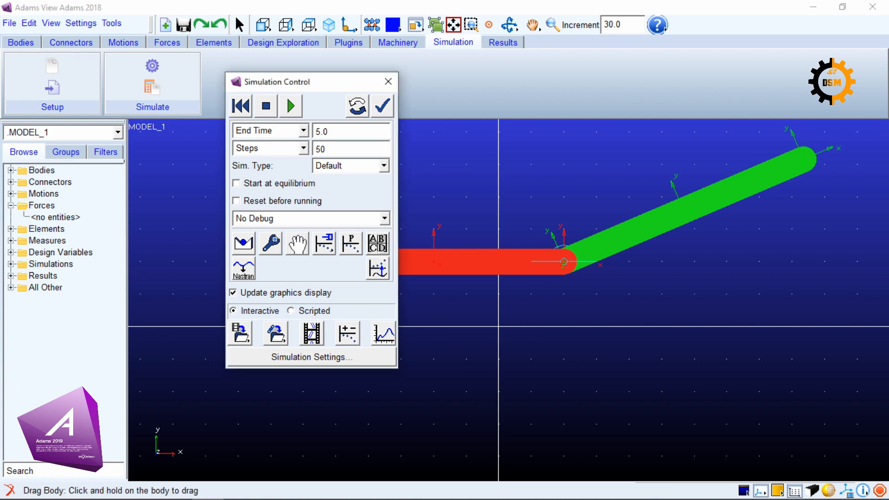
click(298, 243)
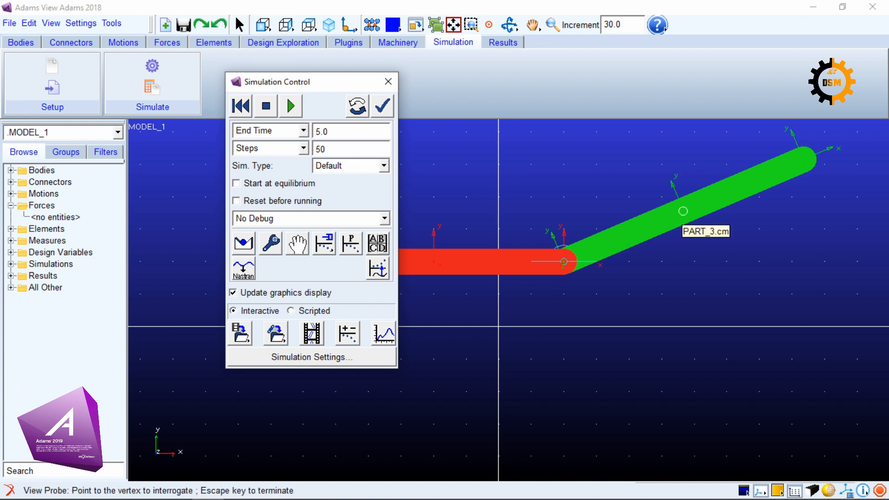
click(683, 211)
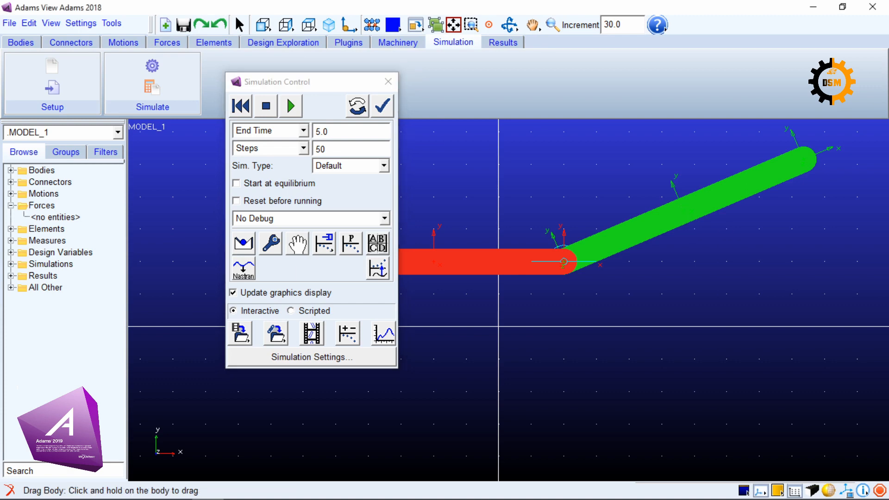
drag(683, 211, 723, 273)
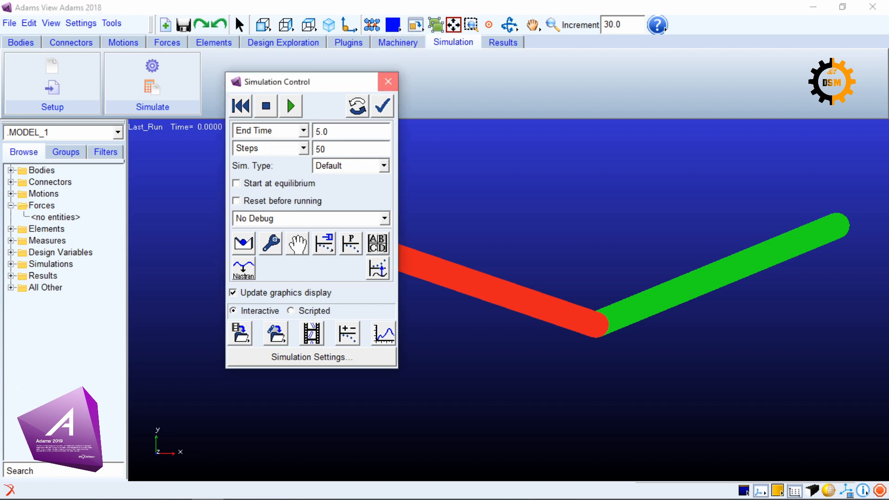
click(388, 82)
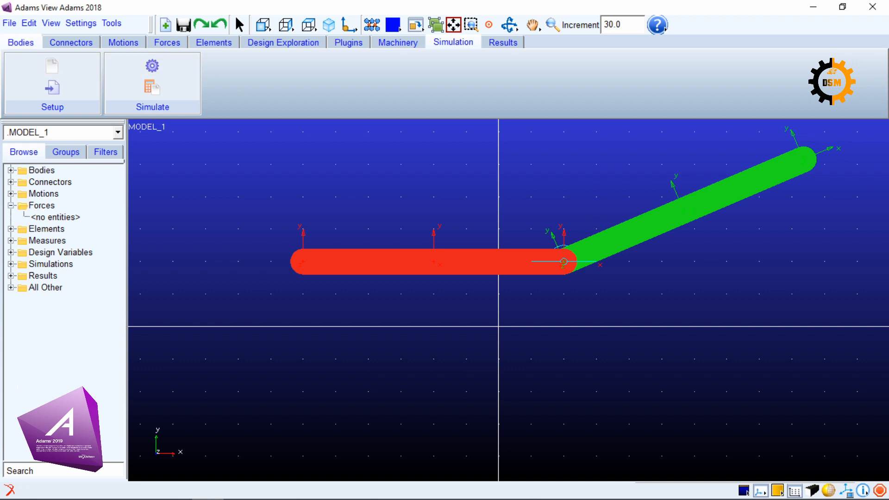
Create a third link as a new part, 40 cm long, 4 cm wide and 2 cm deep, sloping down-left from the existing joint location
click(21, 42)
click(17, 87)
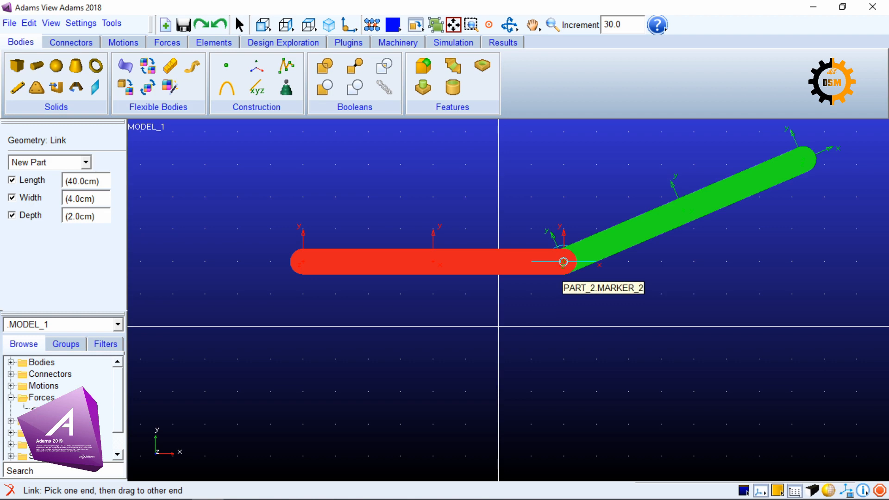
click(564, 263)
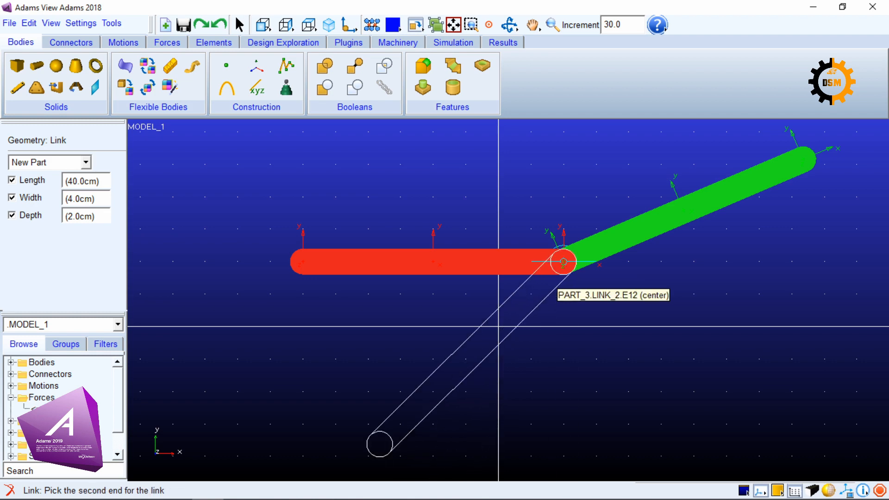
click(564, 263)
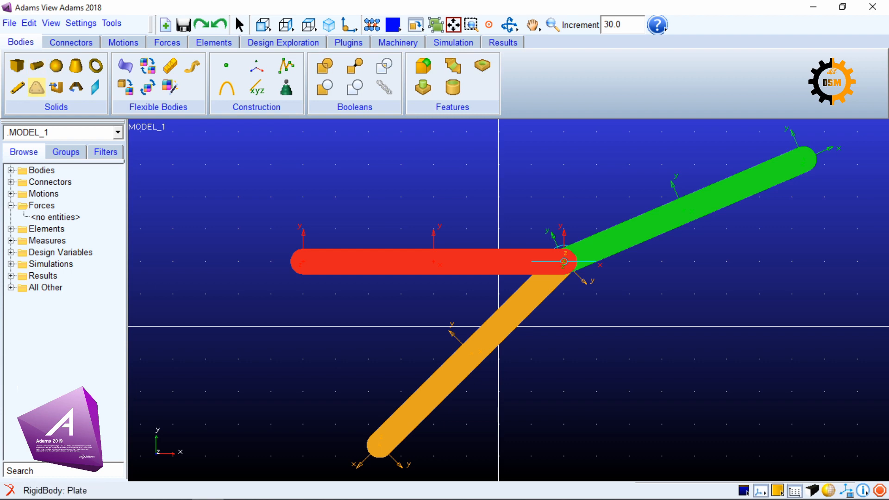
Add a revolute joint normal to grid between the new orange link and the horizontal red link at their shared end
click(71, 43)
click(37, 66)
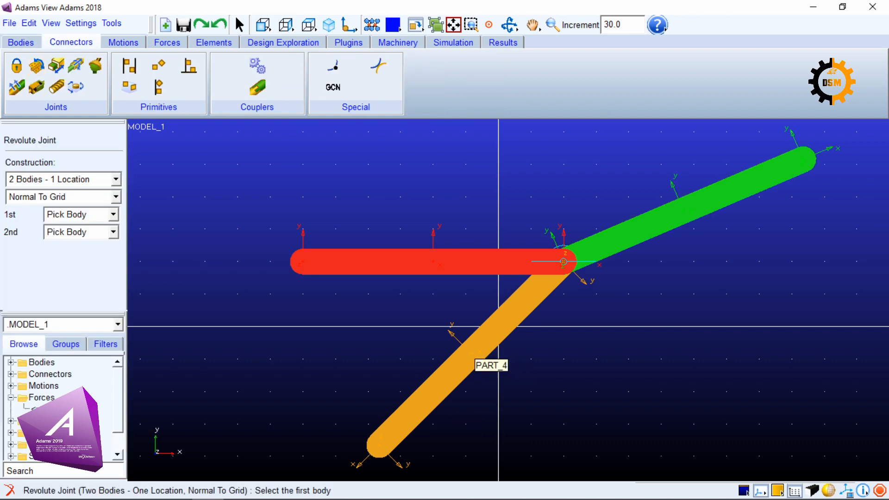
click(472, 361)
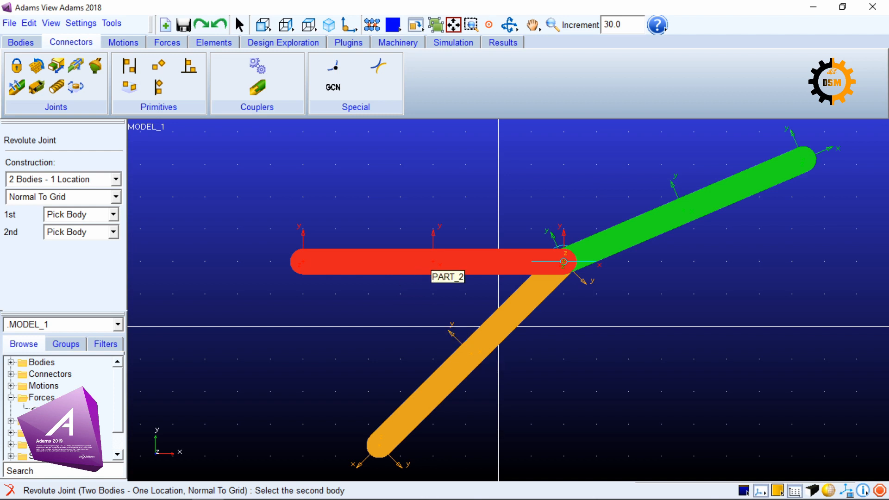
click(434, 262)
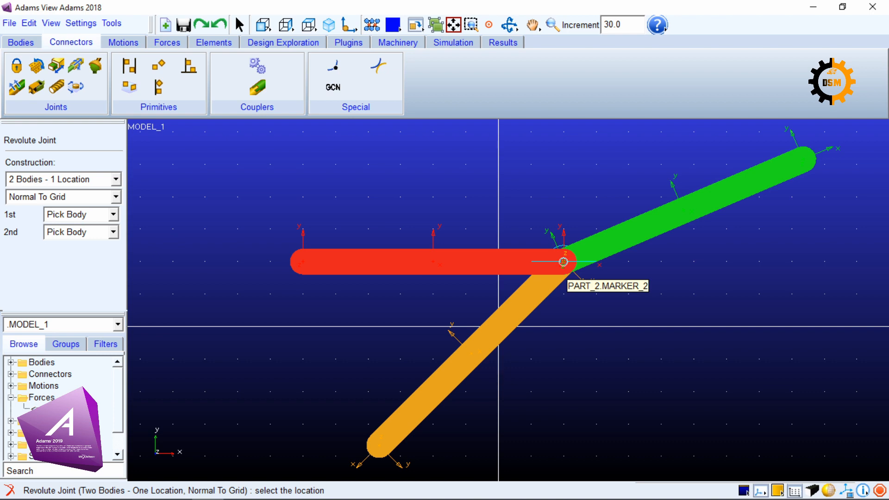
click(564, 262)
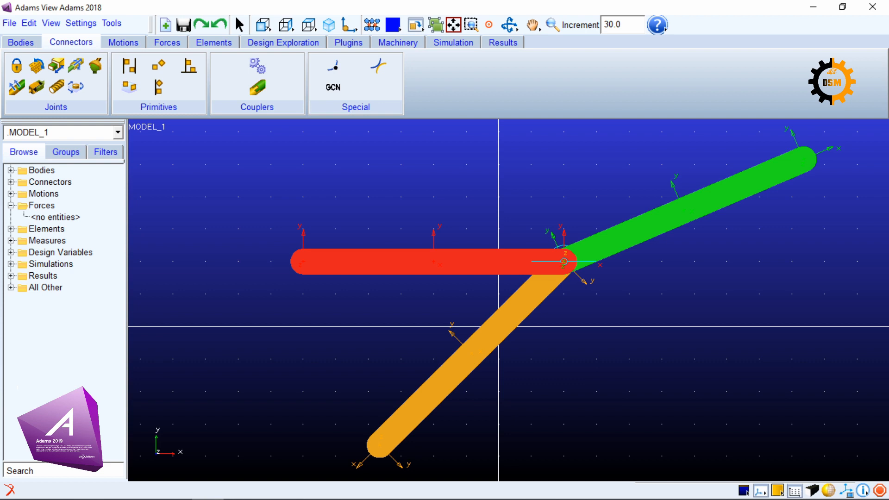
Select JOINT_2 and JOINT_1 alternately in the model tree to compare their locations on the links
click(11, 182)
click(57, 193)
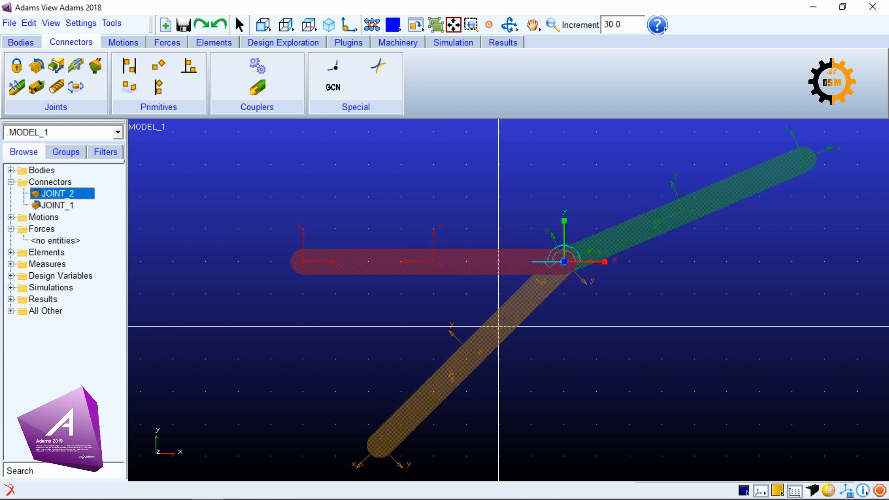
click(58, 206)
click(58, 194)
click(57, 206)
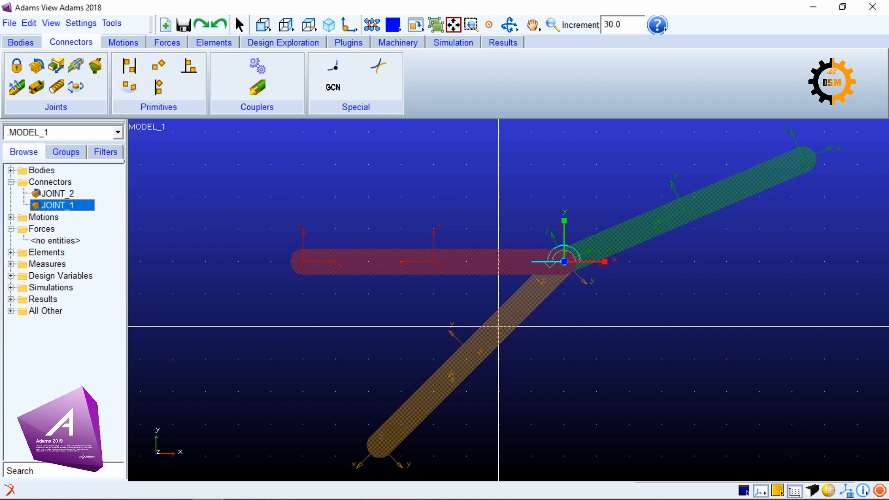
click(57, 194)
click(57, 206)
click(58, 194)
click(58, 205)
click(57, 194)
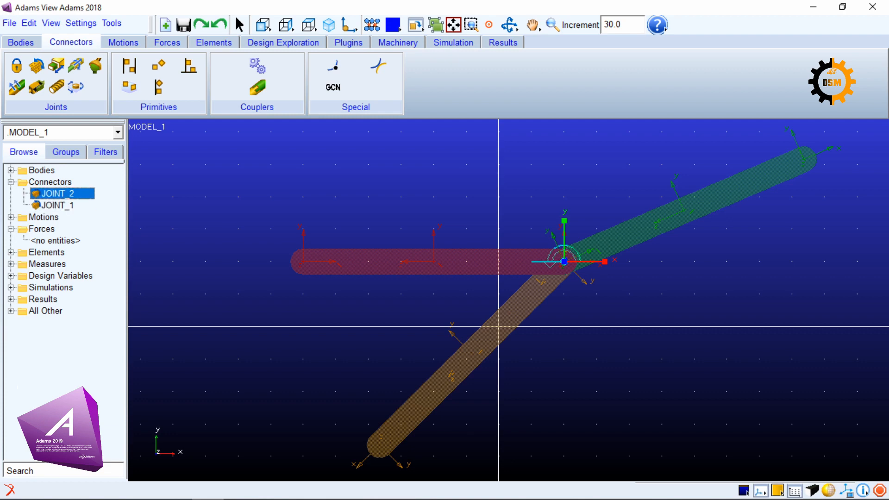
click(57, 206)
Select PART_4, PART_3 and PART_2 in turn in the model tree to identify which link each one is
click(11, 170)
click(57, 183)
click(57, 193)
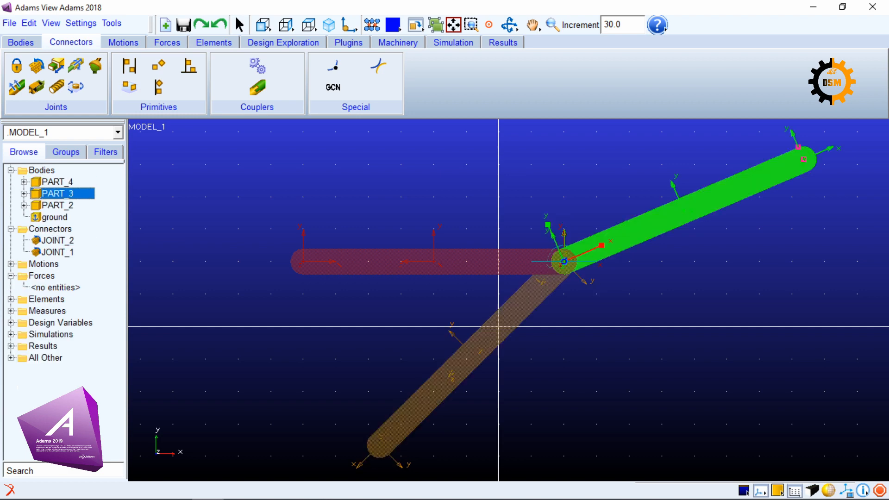
click(57, 206)
Examine the connected bodies and joint type of JOINT_2 and JOINT_1, leaving both joints' settings unmodified
double_click(58, 240)
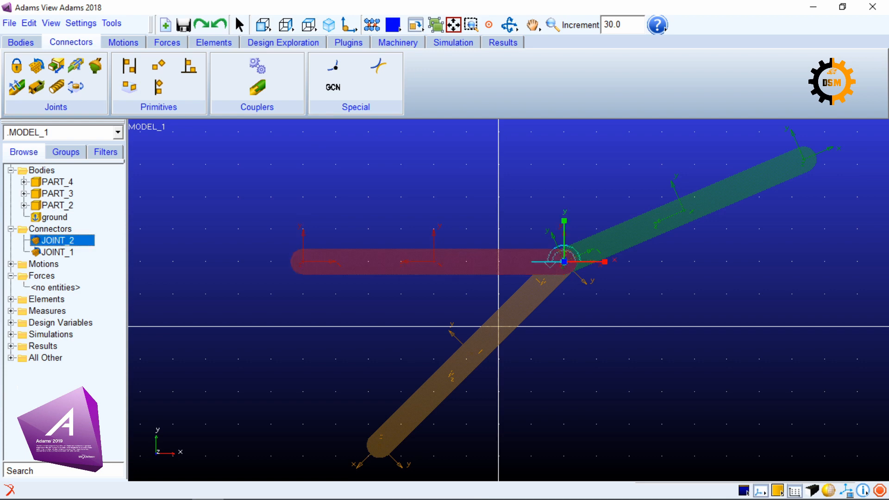
drag(588, 291, 222, 116)
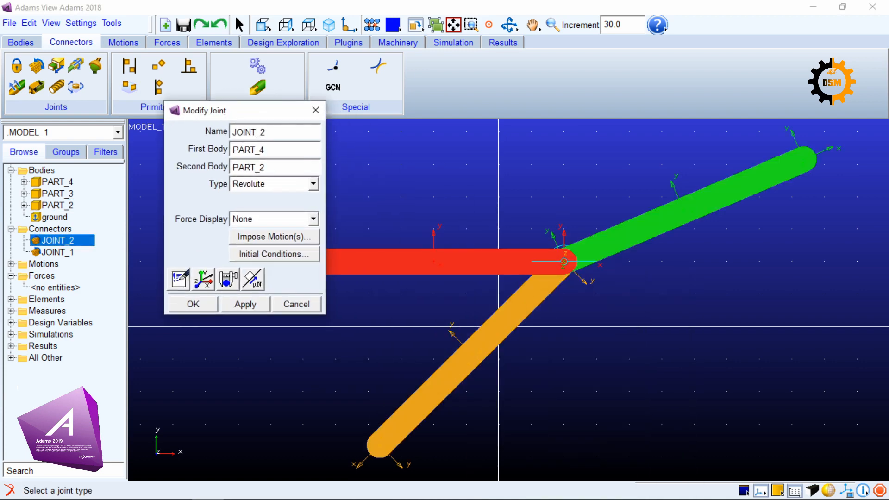
click(297, 305)
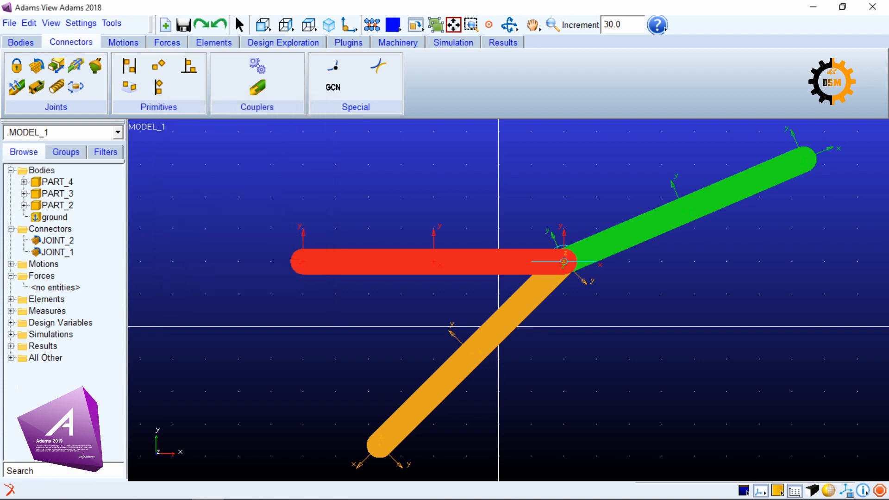
double_click(57, 252)
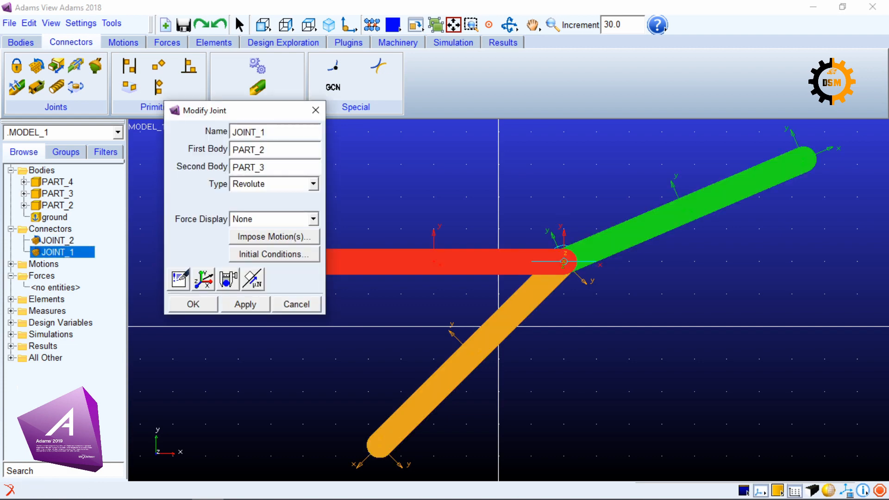
click(296, 304)
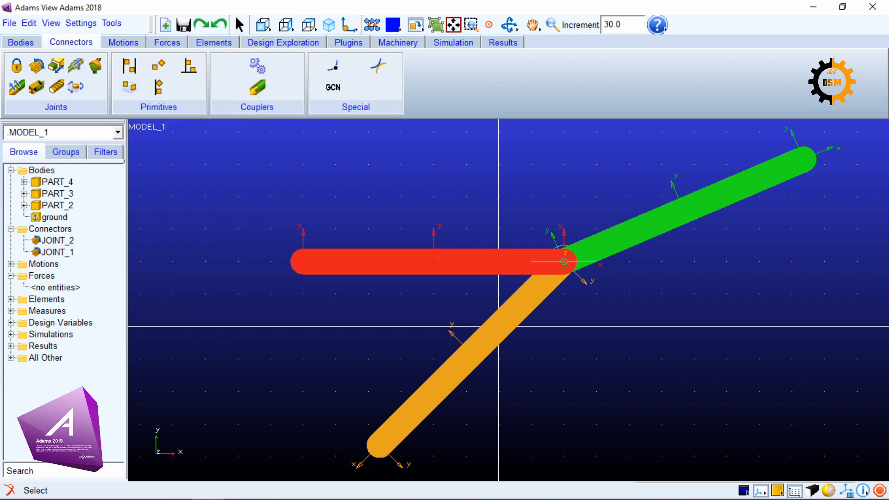